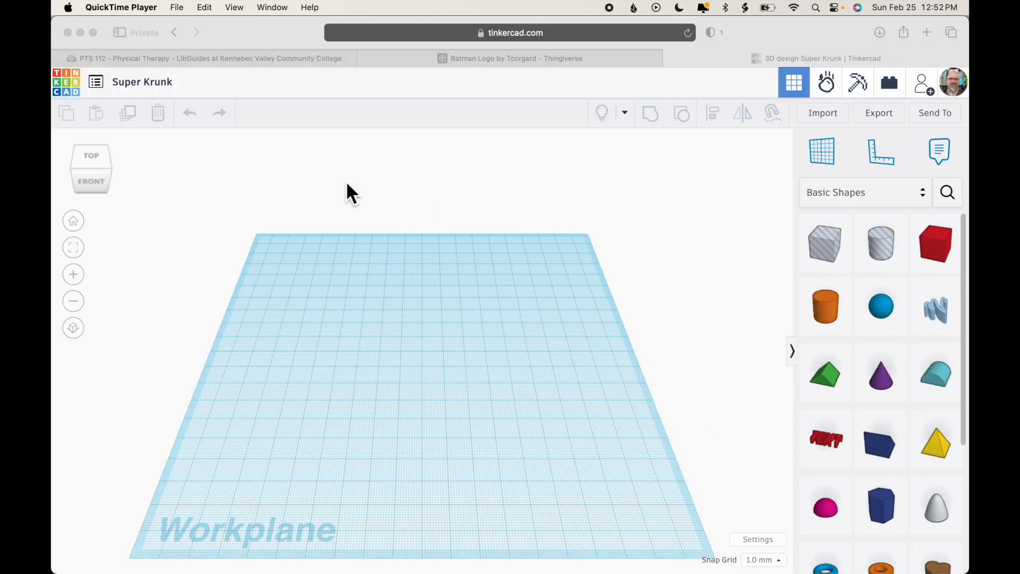
Rename the design as Knee Brace.
left_click(169, 85)
left_click(168, 88)
type("Knee Brace")
key("Return")
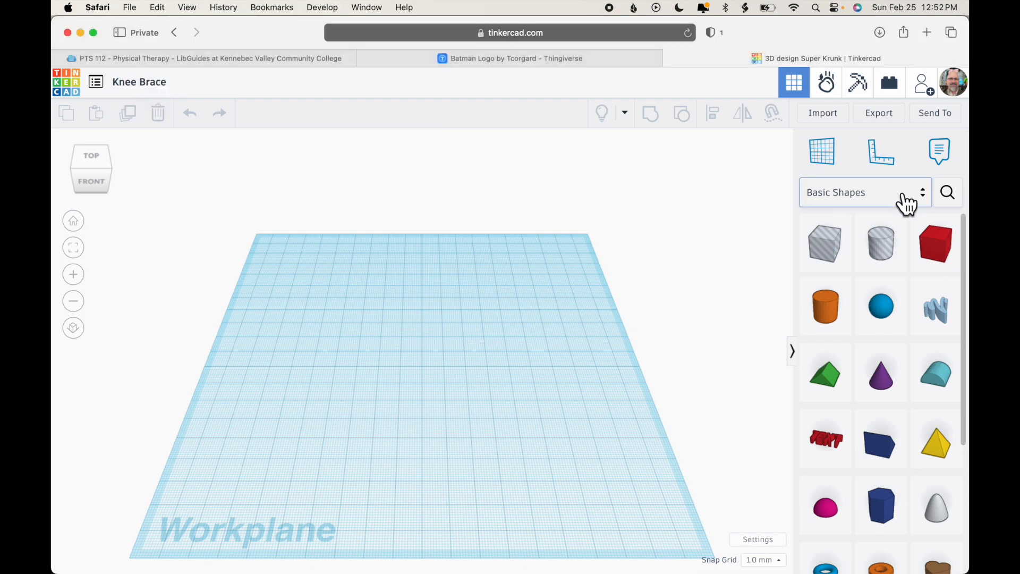
Search the community shapes for "bent" and place a Bent Pipe near the middle of the workplane.
left_click(949, 193)
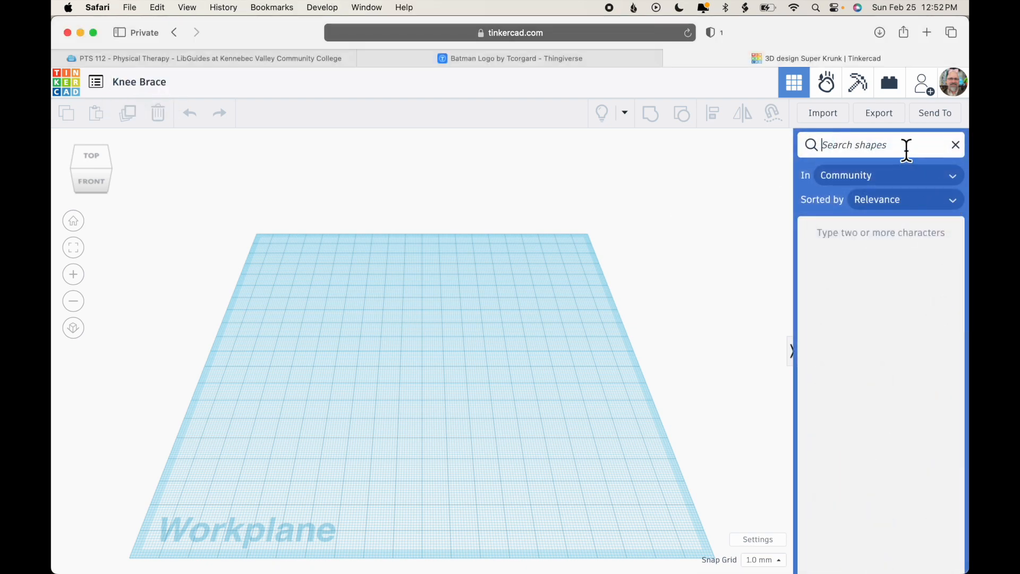
type("bent")
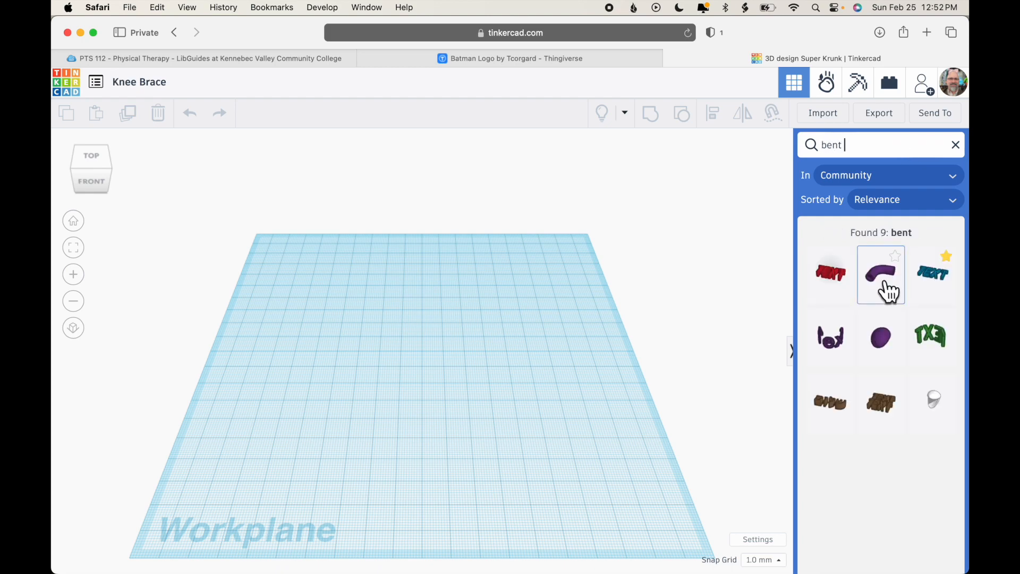
left_click_drag(884, 287, 380, 388)
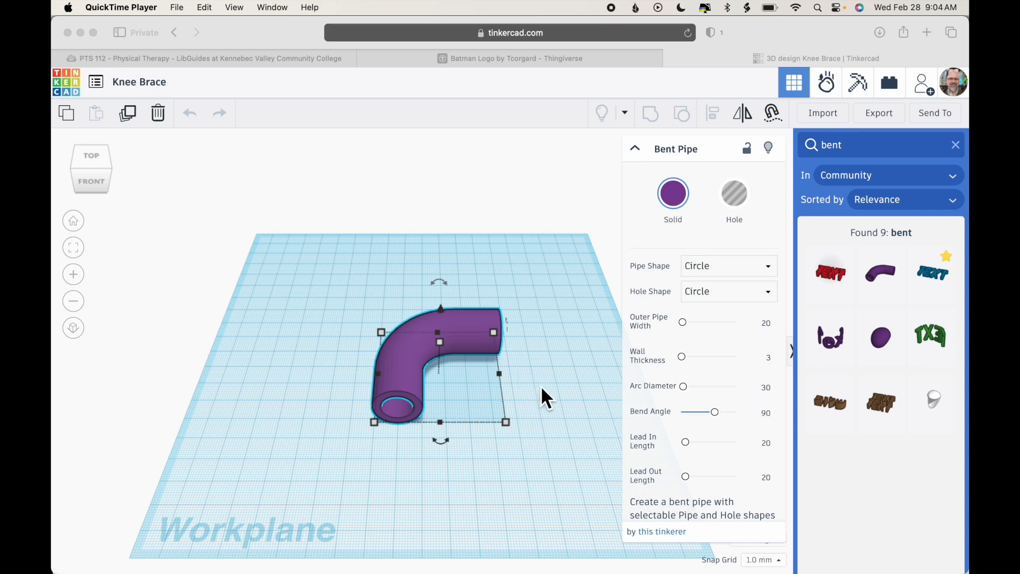
Set the bent pipe's bend angle to 17 and its wall thickness to 2.
left_click(719, 412)
left_click_drag(696, 414, 710, 414)
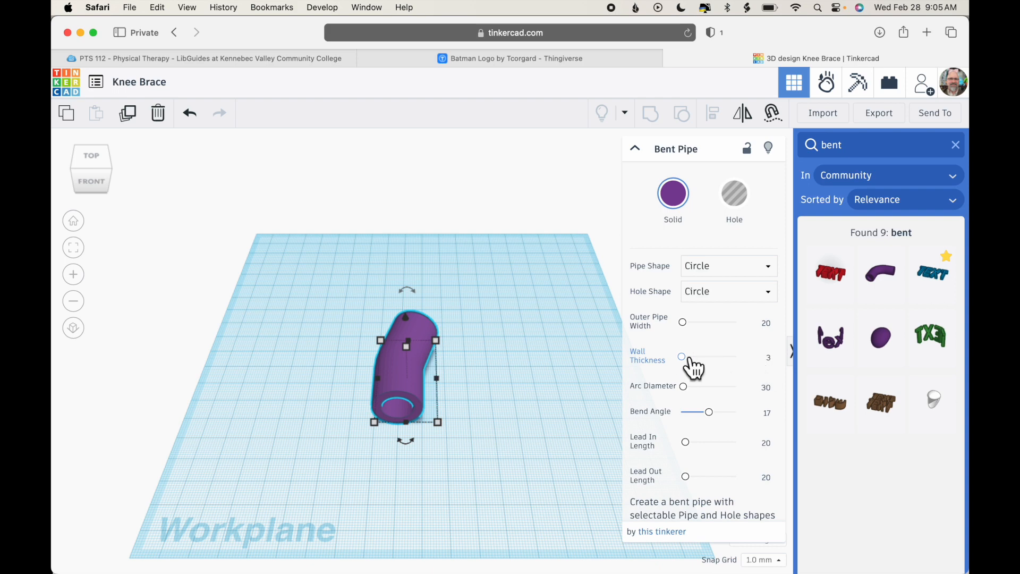
left_click(770, 358)
left_click(769, 359)
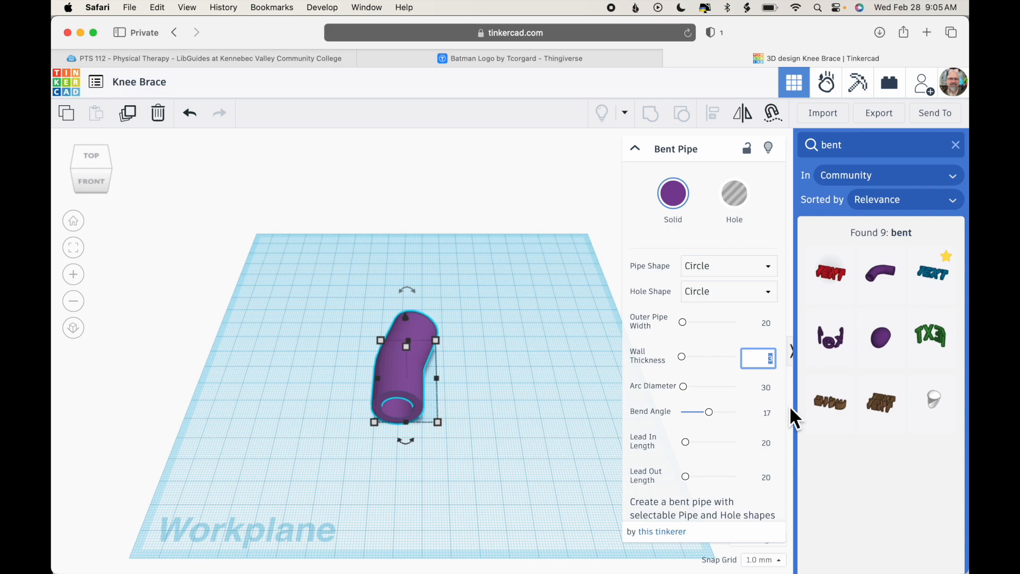
type("2")
key("Return")
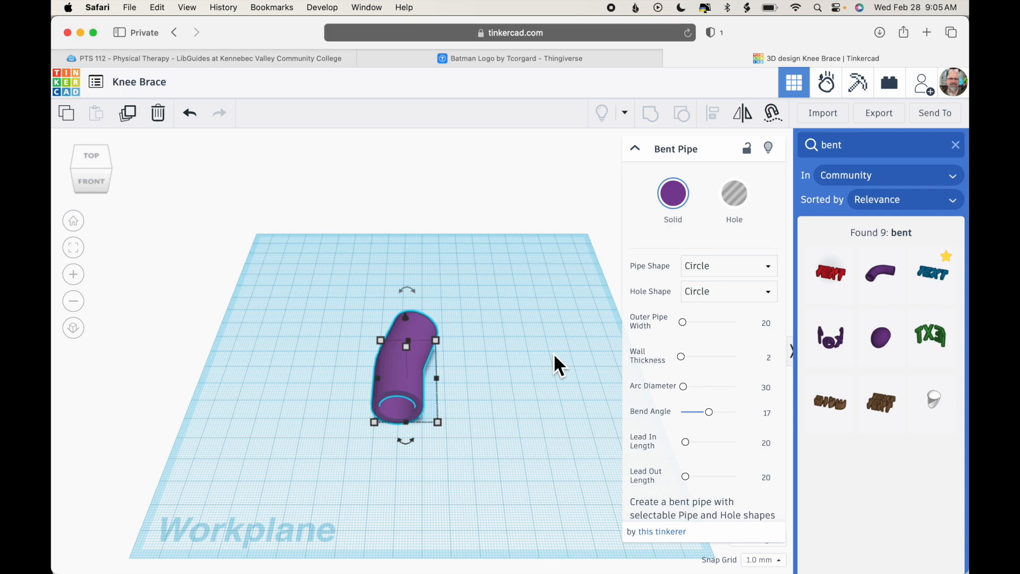
Set the bent pipe's outer pipe width to 22.
left_click(765, 333)
type("22")
key("Return")
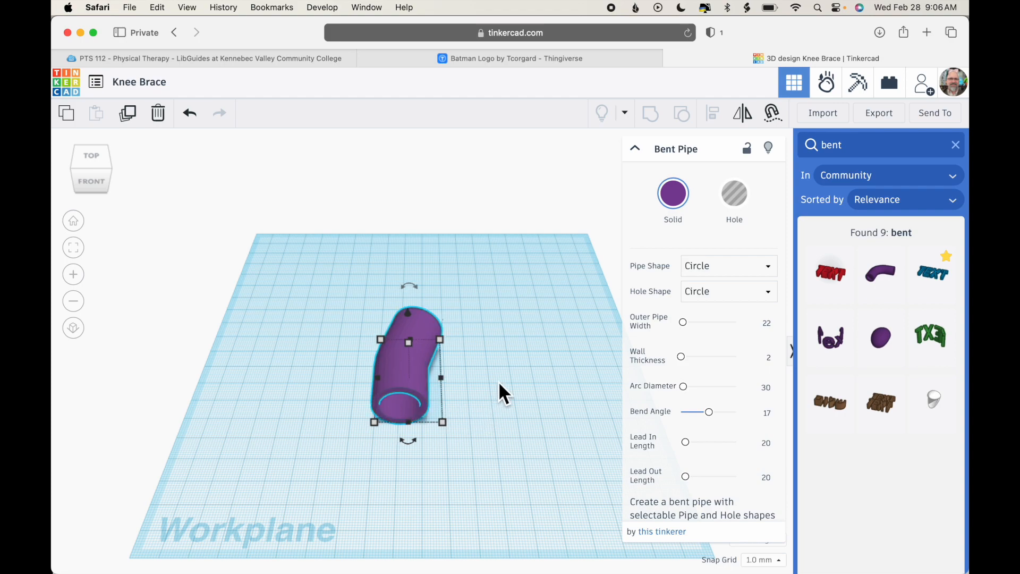
Set both the lead in length and the lead out length of the bent pipe to 15.
left_click(98, 161)
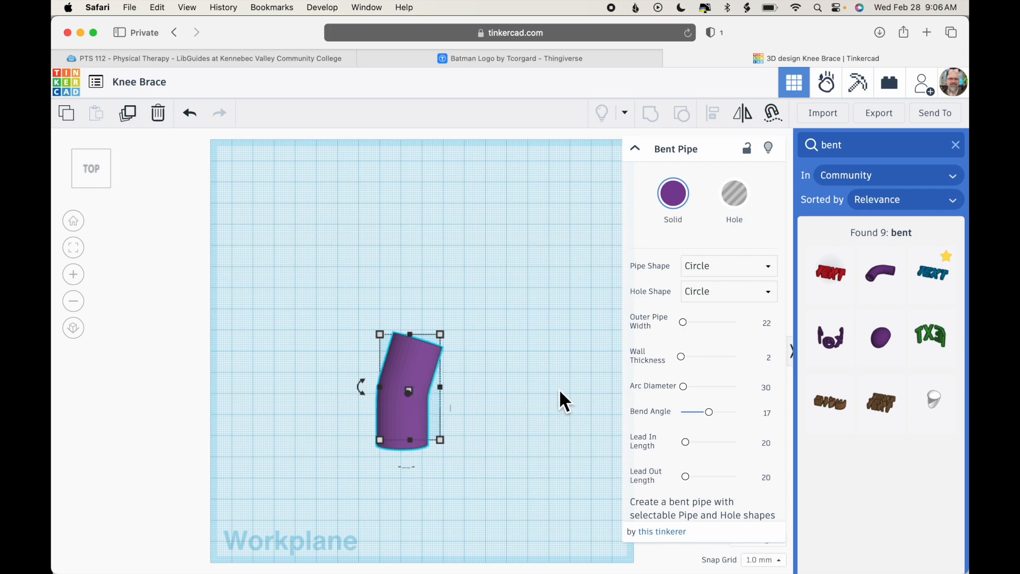
left_click(770, 449)
type("15")
key("Return")
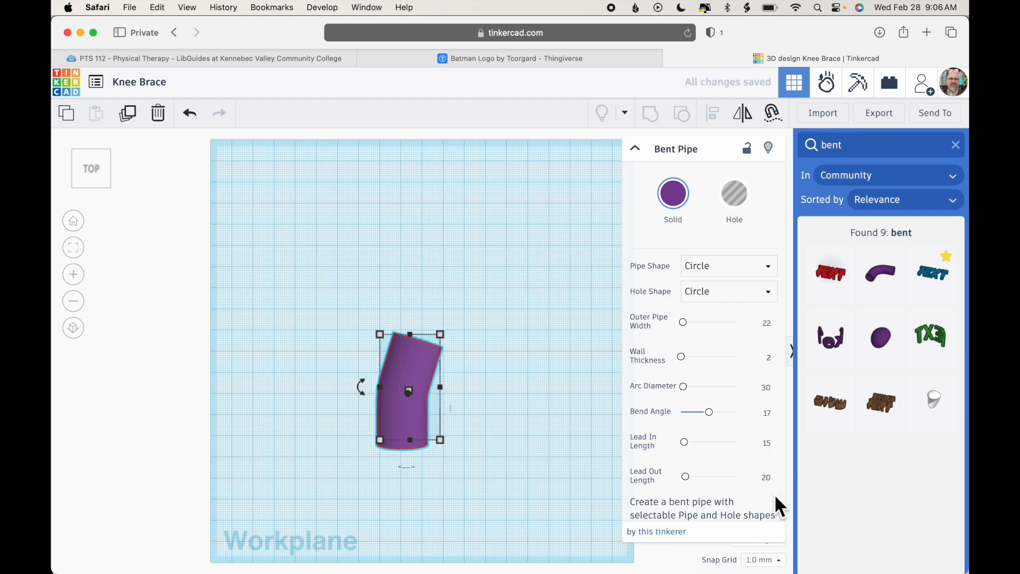
left_click(768, 478)
type("15")
key("Return")
Rotate the bent pipe upright so that it stands on its end on the workplane.
right_click_drag(524, 461, 371, 354)
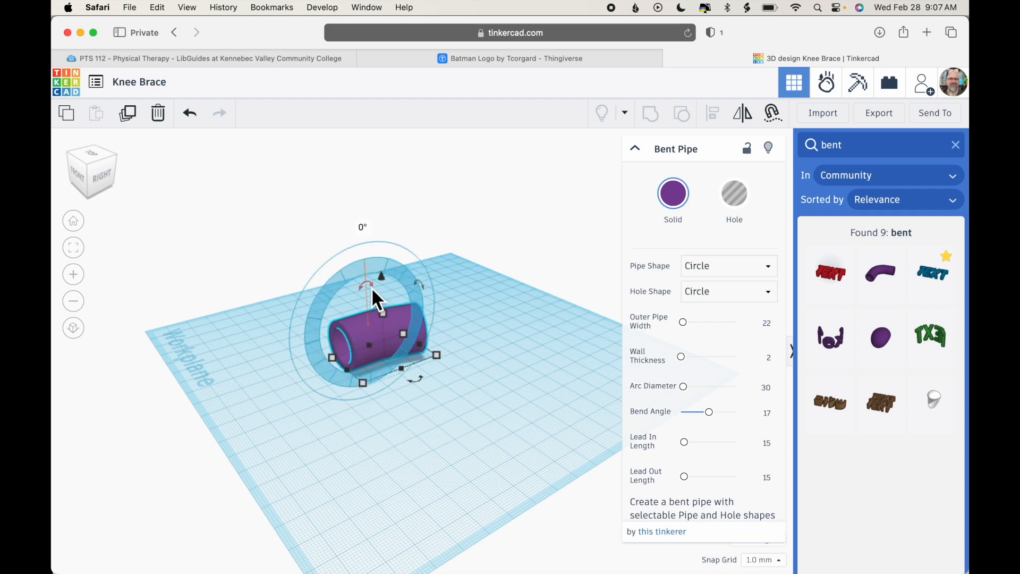
left_click_drag(371, 287, 315, 336)
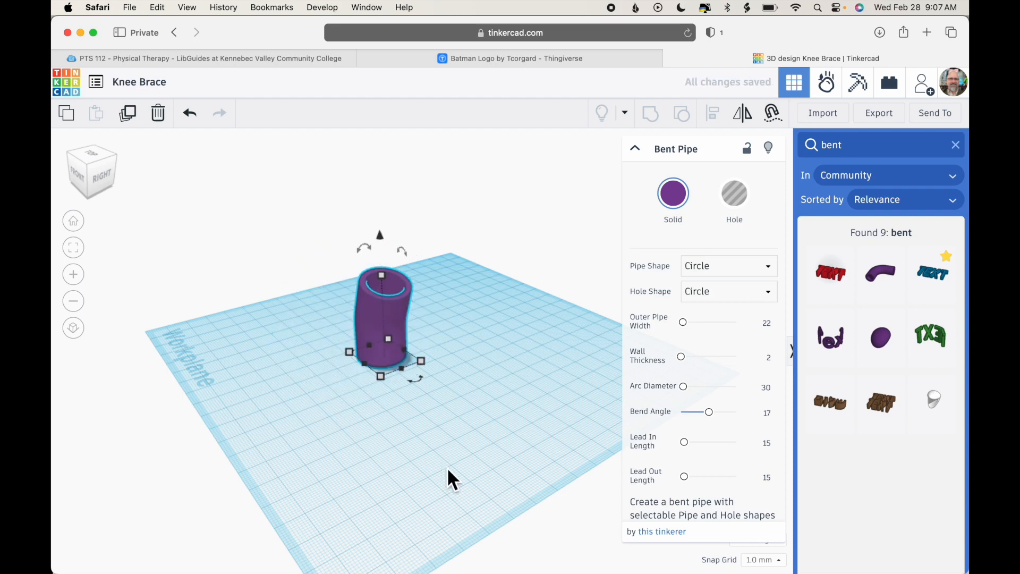
right_click_drag(404, 461, 534, 453)
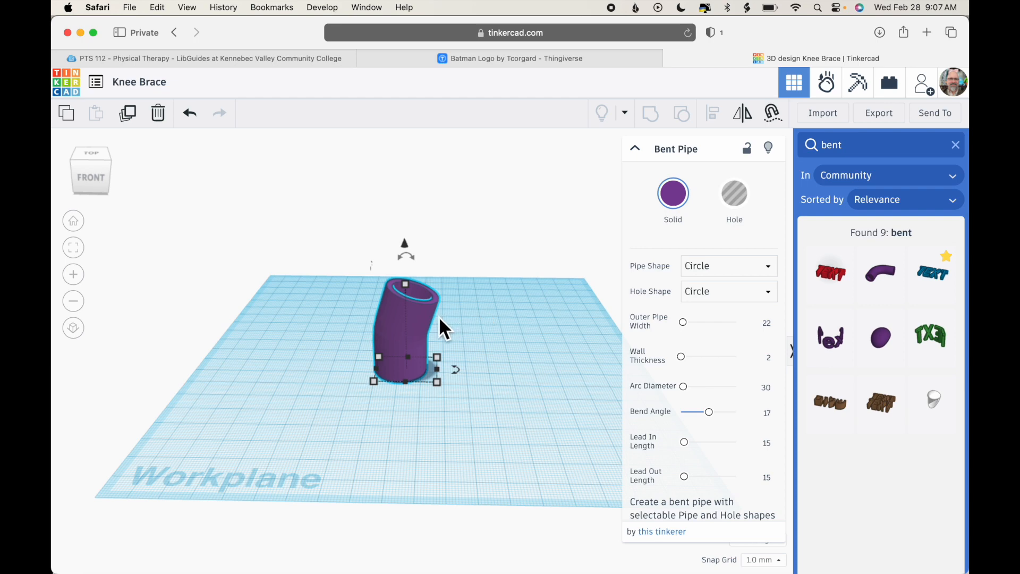
right_click_drag(509, 321, 532, 381)
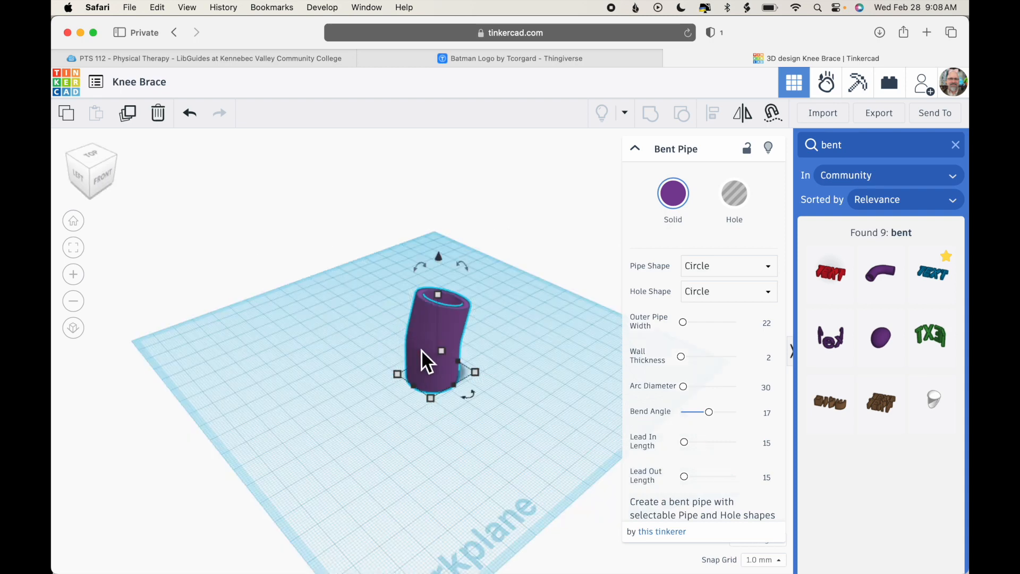
mouse_move(469, 399)
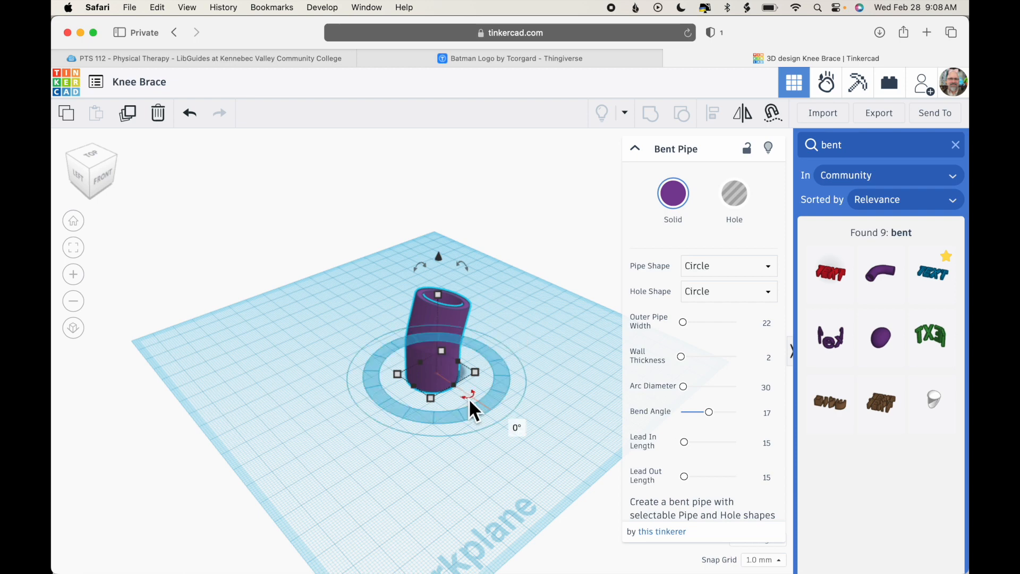
Change the bent pipe's solid color to the bright yellow preset and collapse its properties.
left_click(674, 196)
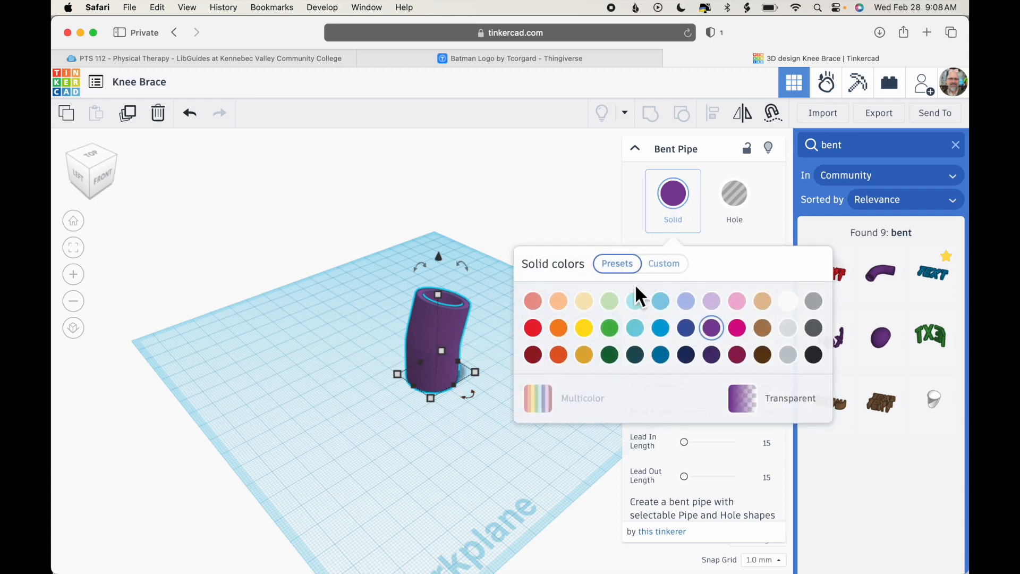
left_click(584, 327)
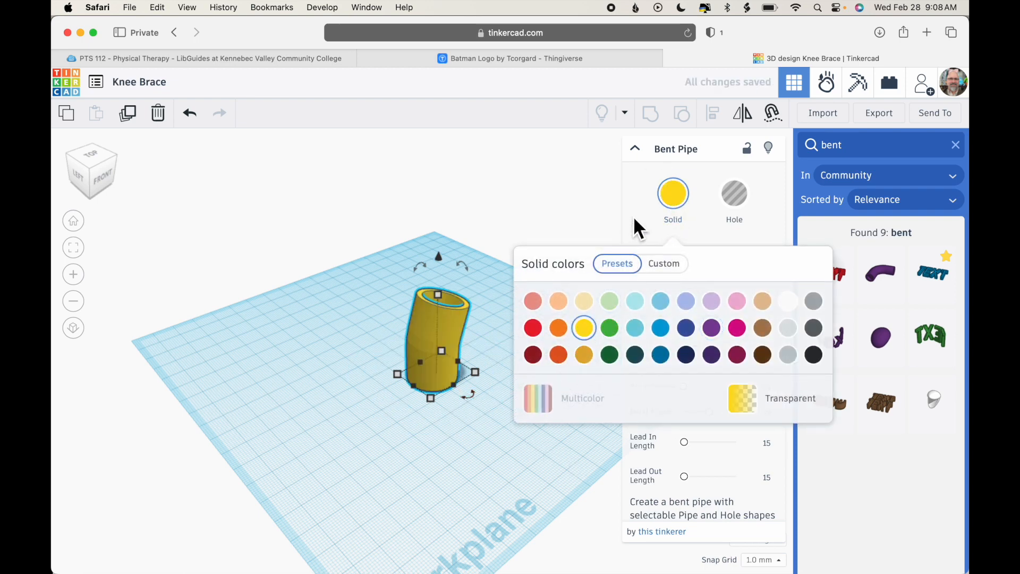
left_click(641, 191)
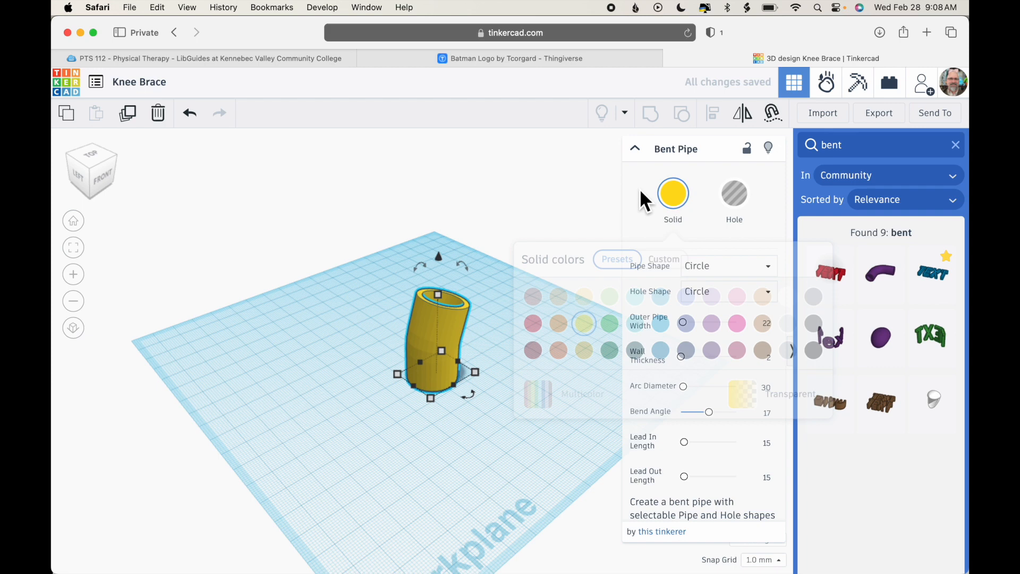
left_click(635, 149)
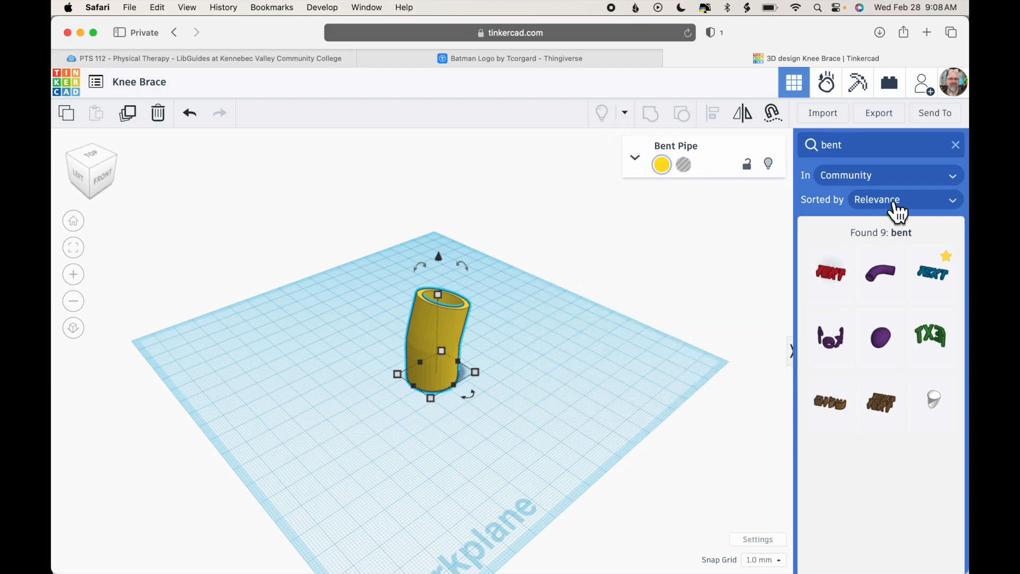
Place a solid cylinder from the basic shapes in front of the pipe and set its sides to 64.
left_click(957, 148)
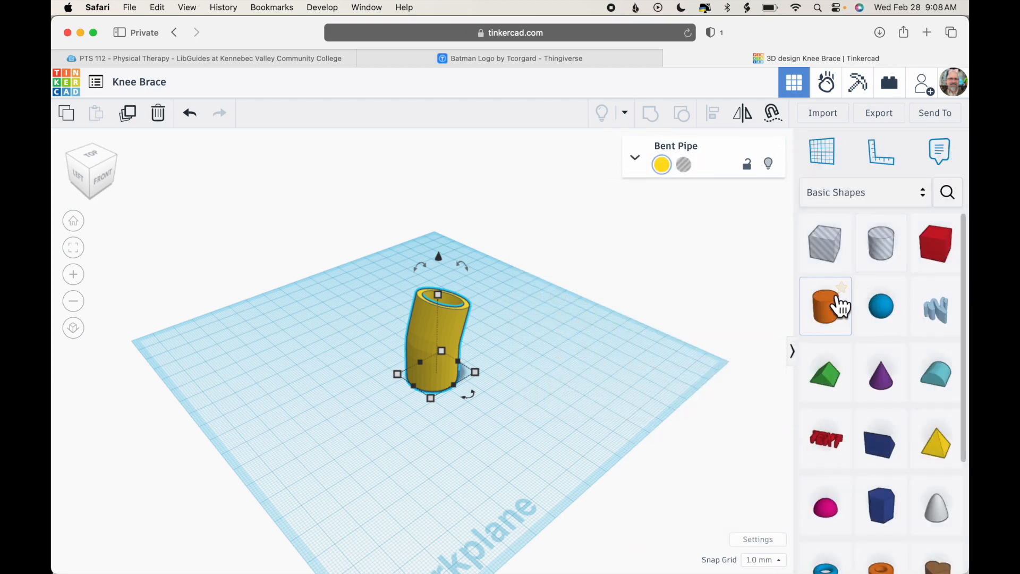
left_click(829, 311)
left_click(416, 463)
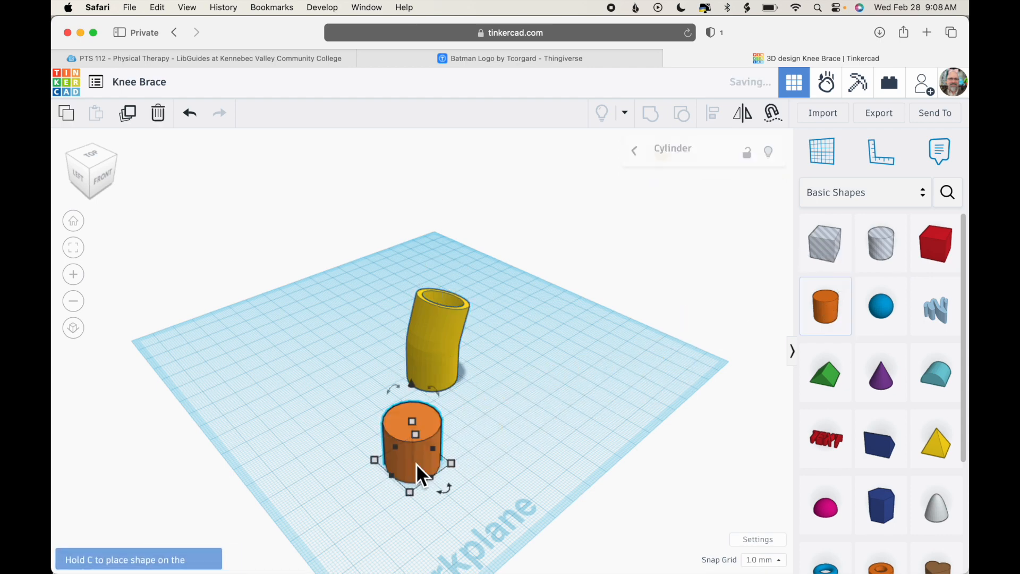
left_click(635, 158)
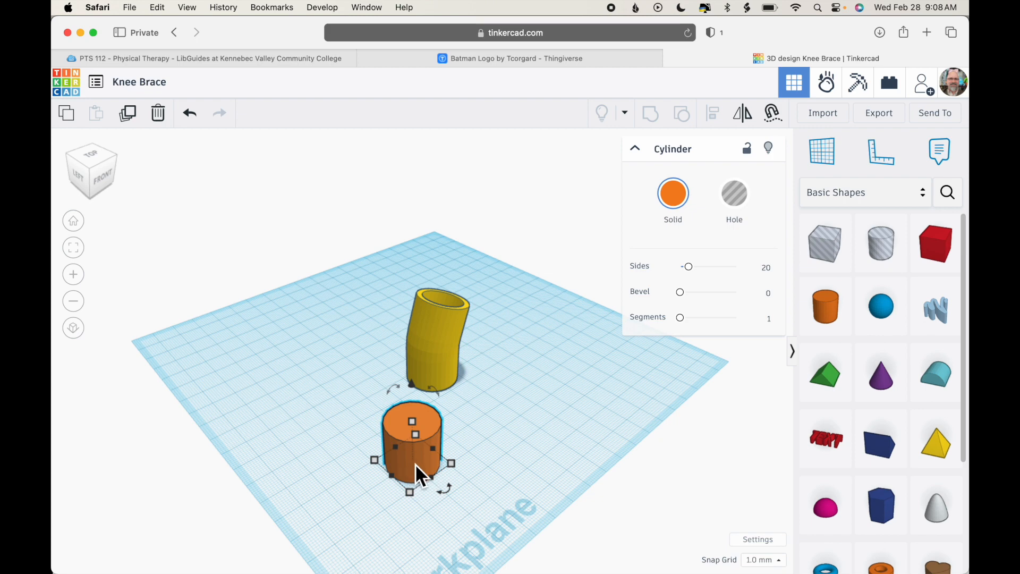
left_click_drag(689, 267, 749, 269)
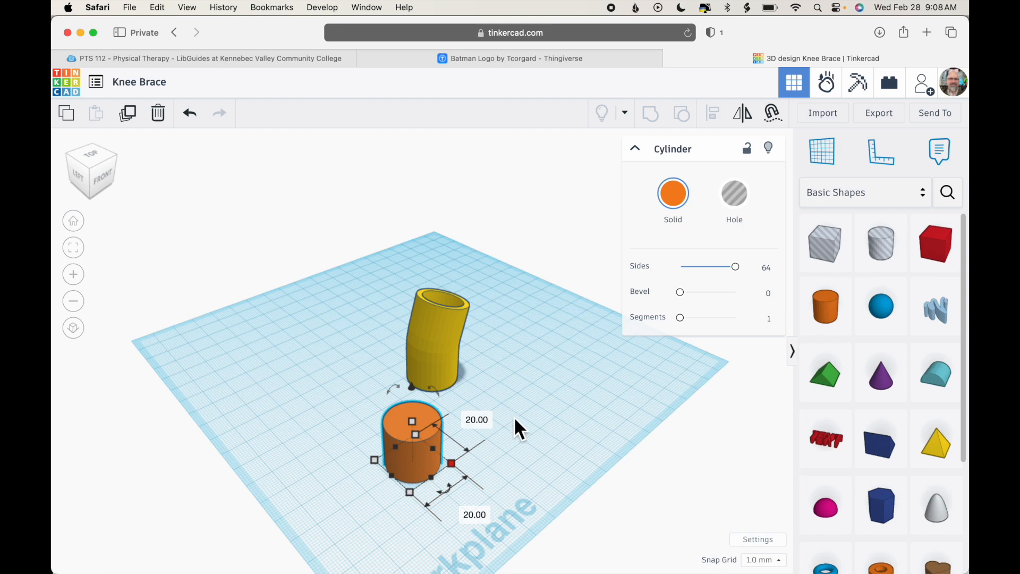
Set the cylinder's length and width to 16 mm each.
left_click(480, 421)
type("16")
left_click(477, 514)
type("16")
key("Return")
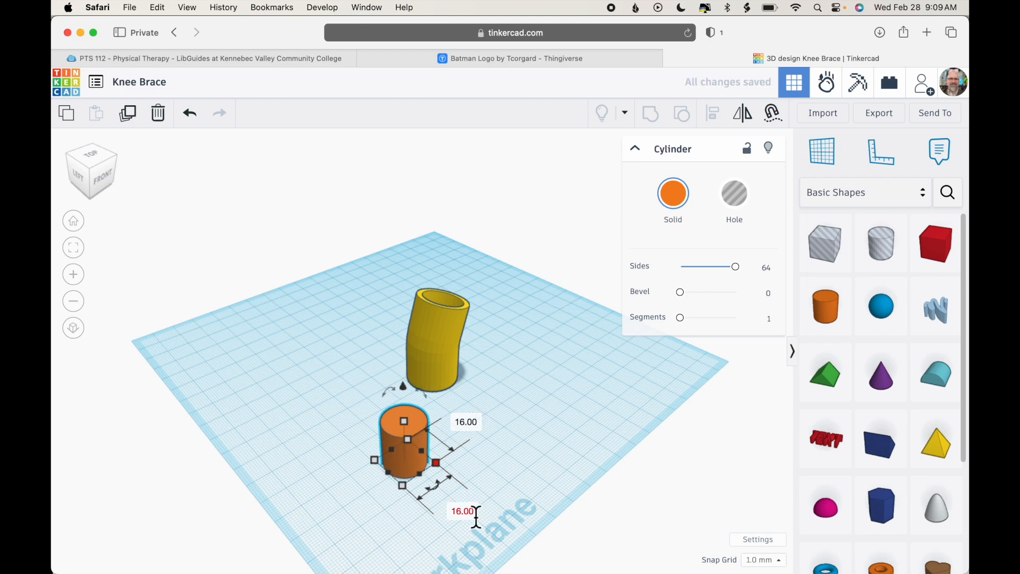
Lay the cylinder on its side, raise it above the workplane and move it so it pierces the side of the pipe.
left_click_drag(388, 391, 339, 455)
left_click_drag(405, 389, 396, 321)
right_click_drag(396, 321, 510, 340)
left_click_drag(526, 376, 465, 346)
right_click_drag(505, 359, 546, 415)
Align the cylinder and the pipe by their centers, both across the pipe's width and in height.
left_click_drag(546, 416, 551, 424)
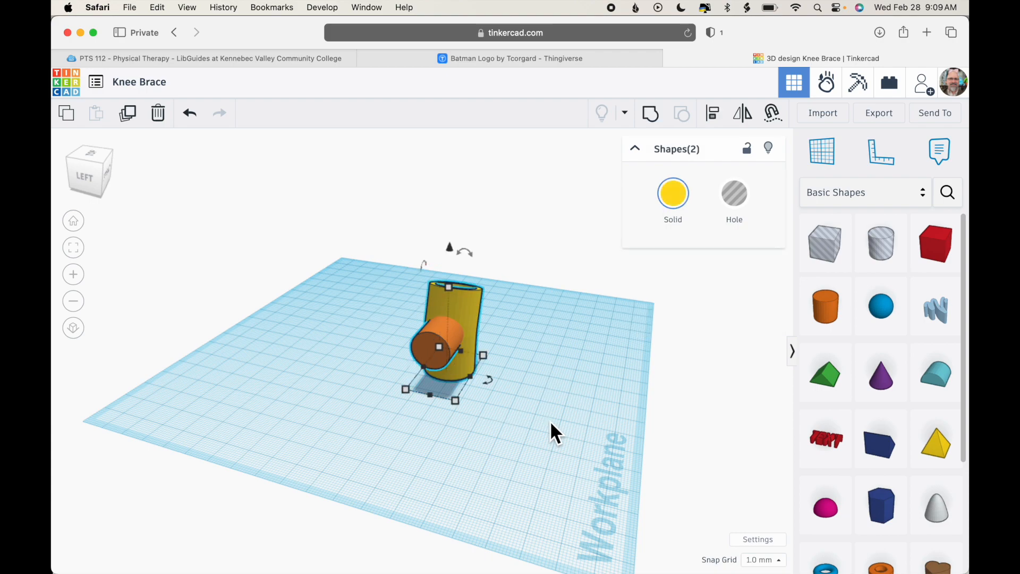
left_click(713, 113)
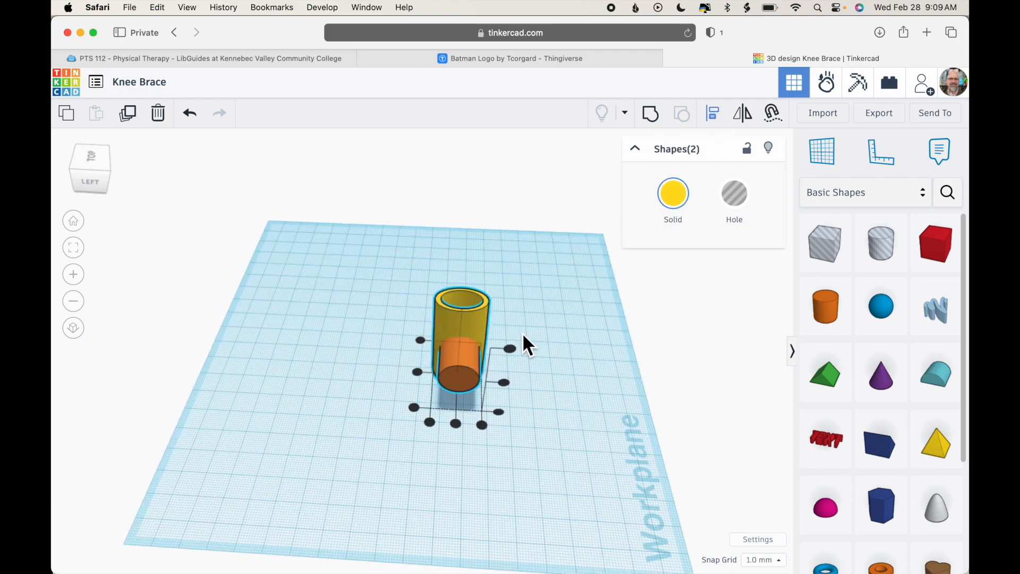
left_click(458, 426)
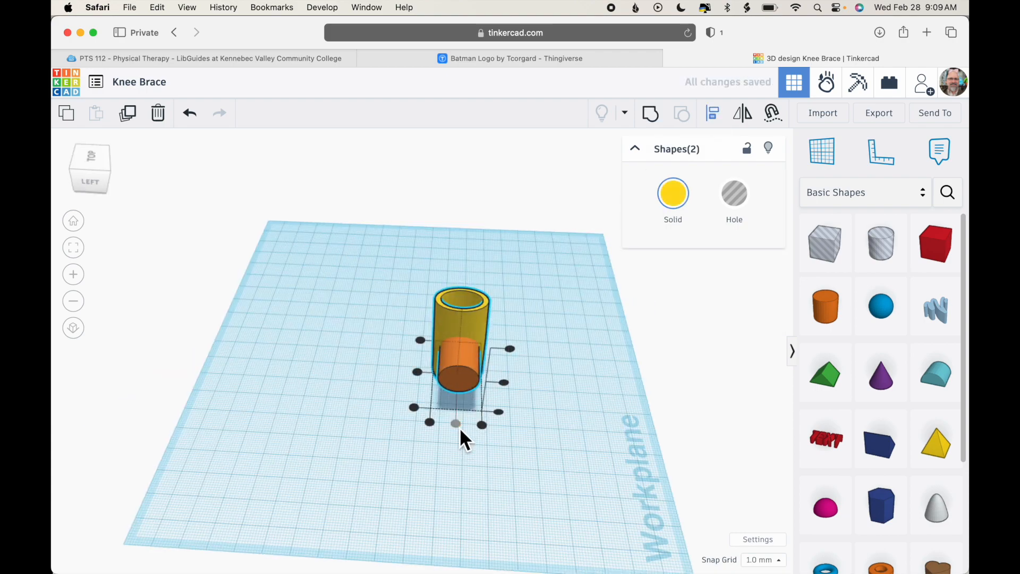
left_click(506, 384)
Select only the cylinder and nudge it slightly deeper into the pipe.
right_click_drag(571, 402, 151, 434)
scroll(500, 372, "up", 5)
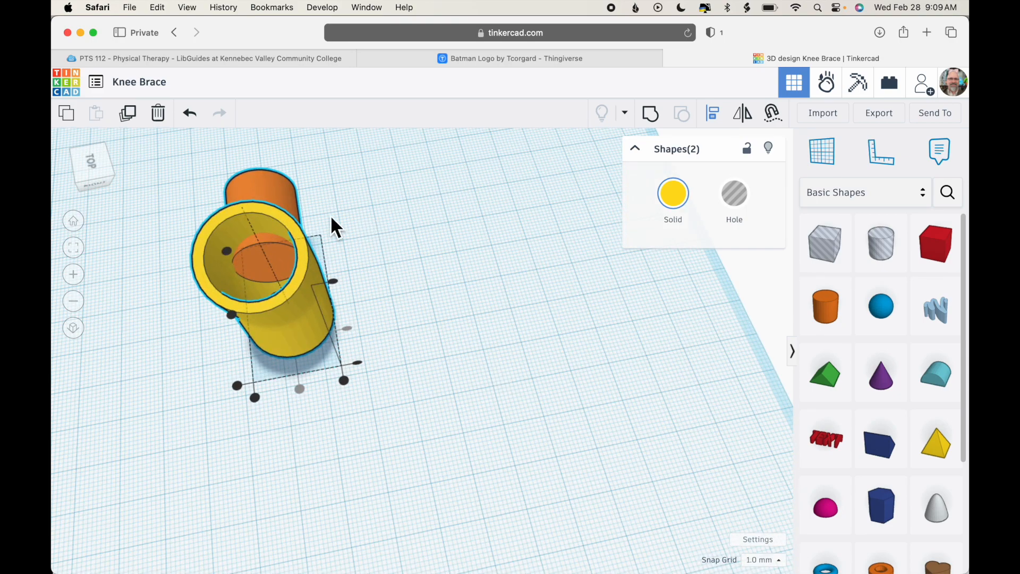
left_click(267, 191)
left_click(391, 195)
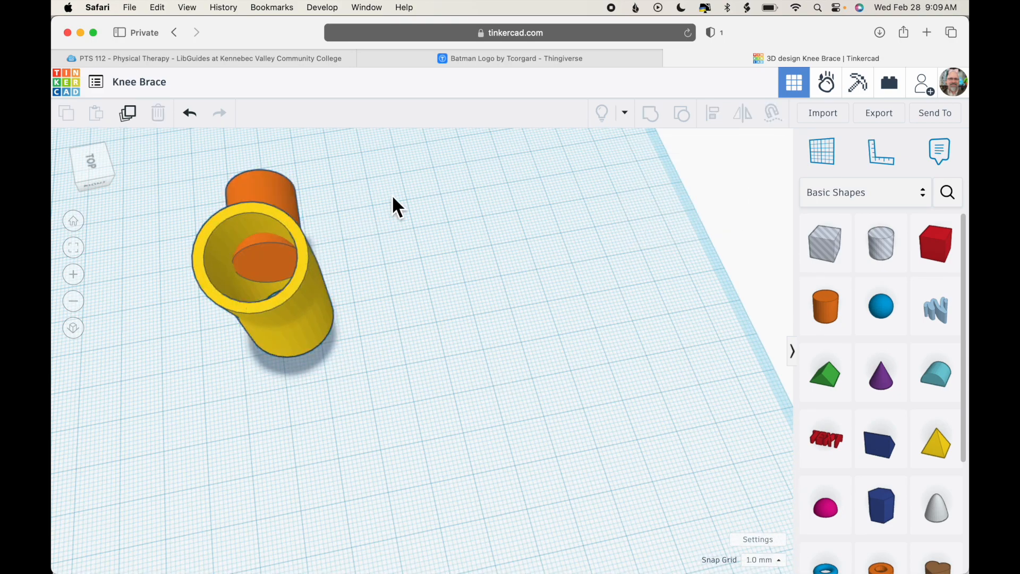
left_click(261, 190)
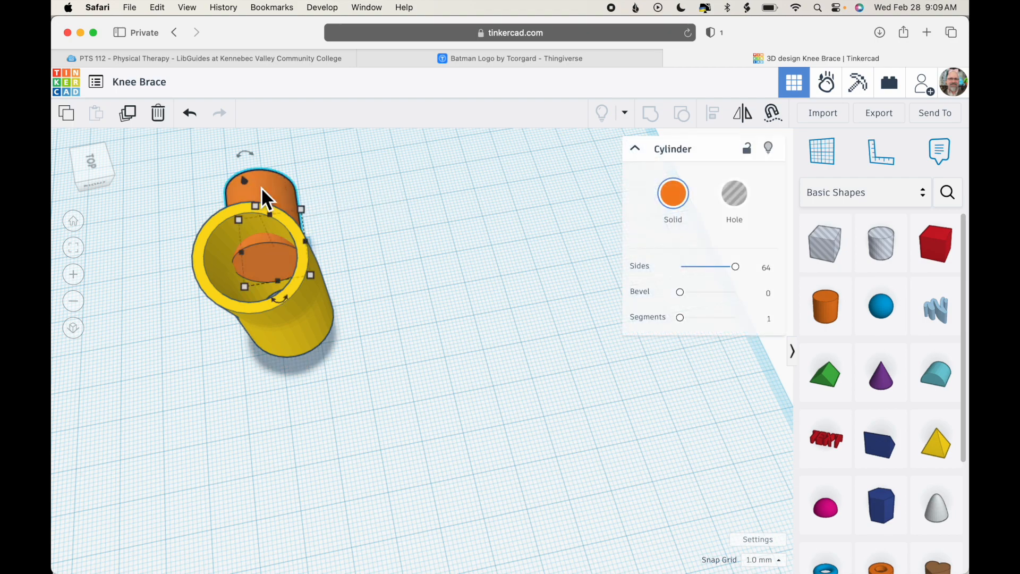
key("Down")
key("Down")
key("Down")
key("Down")
key("Down")
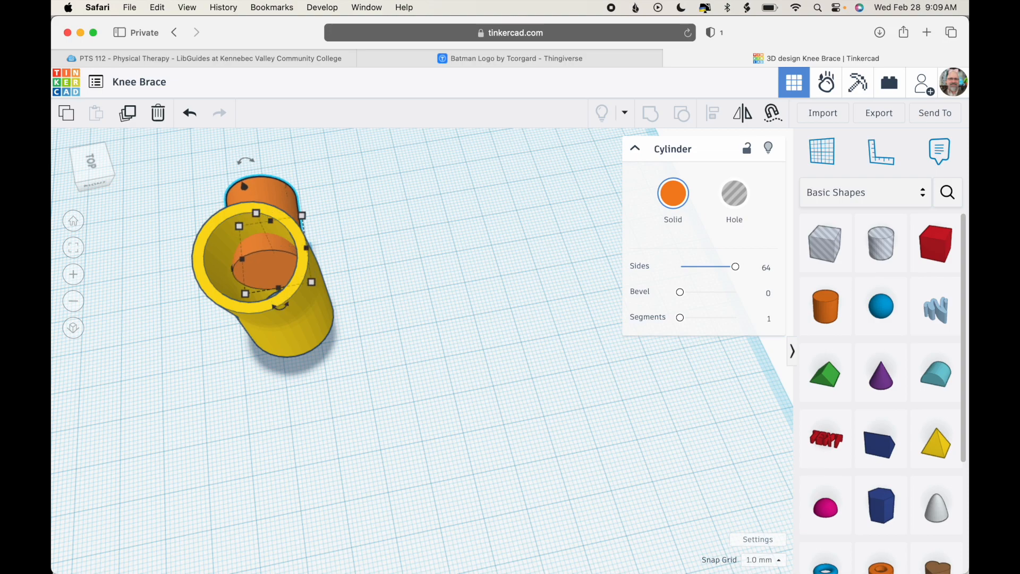
Turn the cylinder into a hole and group it with the pipe to cut a round opening in the pipe wall.
right_click_drag(372, 391, 576, 385)
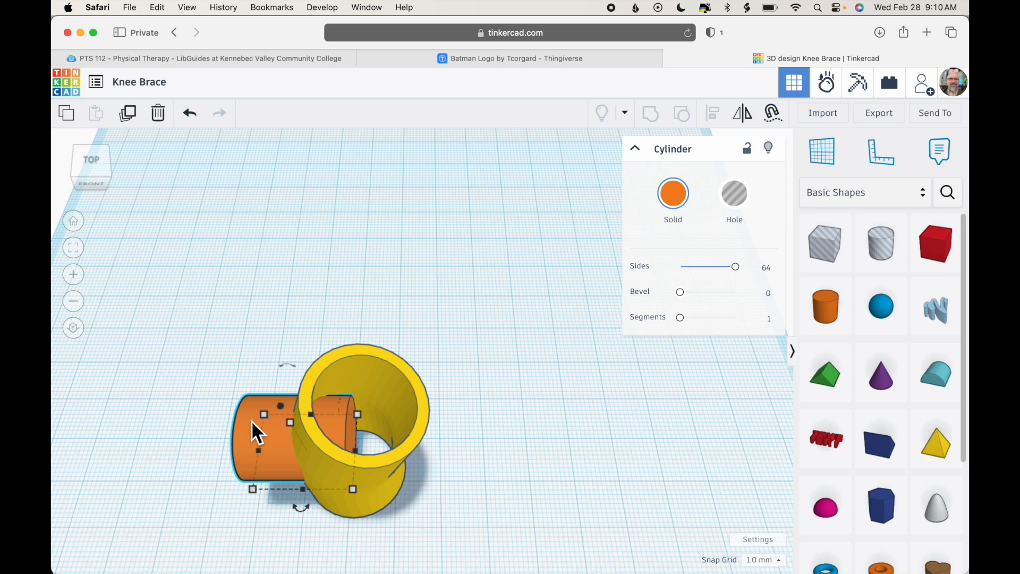
left_click(741, 207)
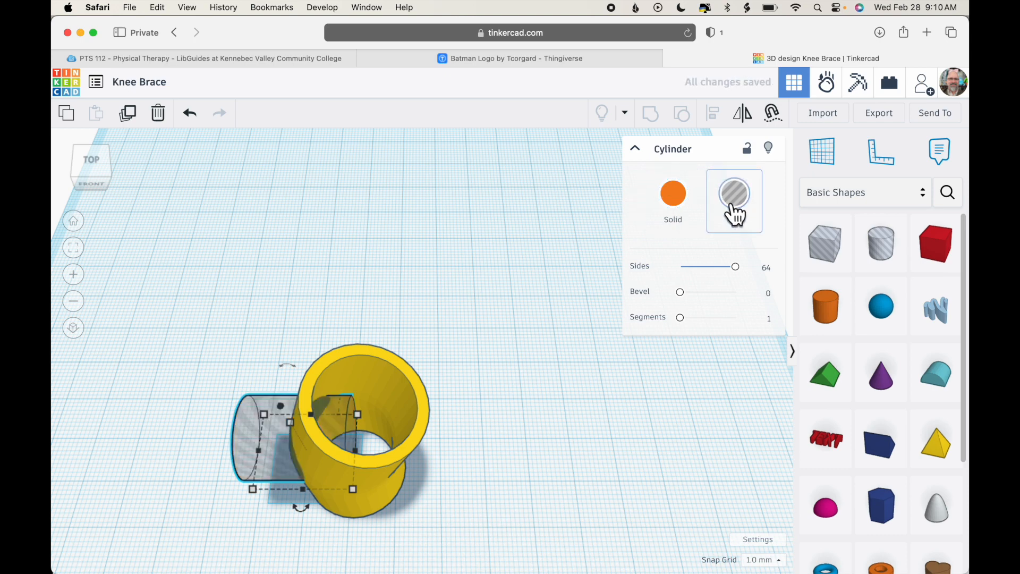
left_click(359, 334)
left_click_drag(358, 334, 247, 526)
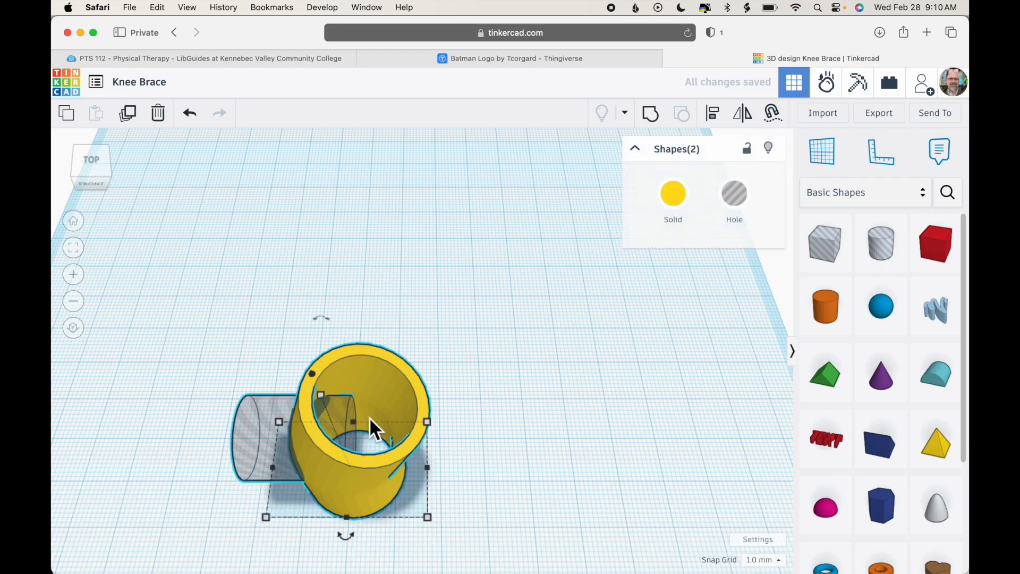
left_click(650, 113)
right_click_drag(581, 367, 550, 305)
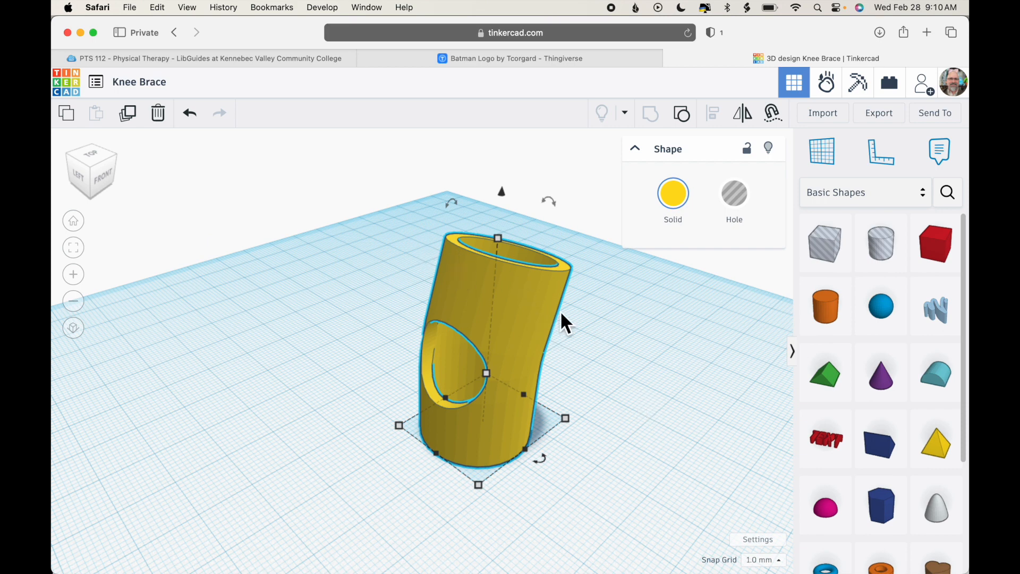
Export the selected knee brace shape as an STL file for 3D printing.
right_click_drag(608, 384, 616, 373)
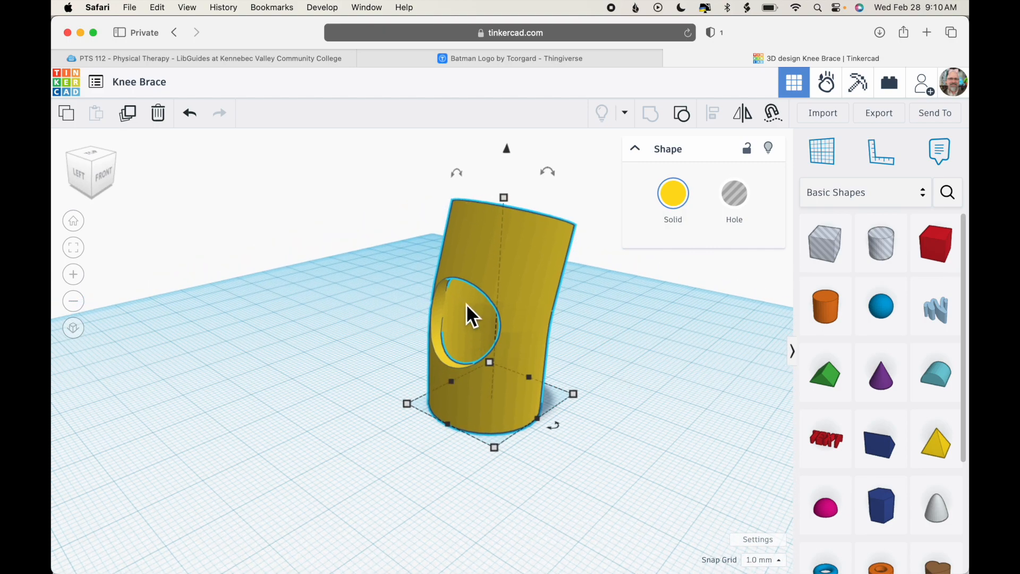
right_click_drag(615, 354, 555, 304)
right_click_drag(702, 391, 604, 417)
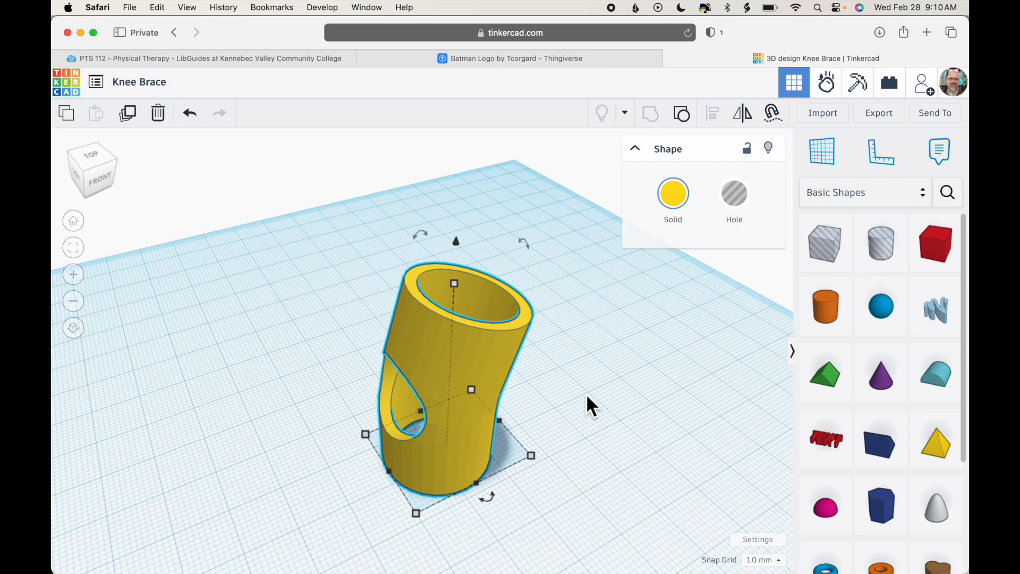
left_click(876, 120)
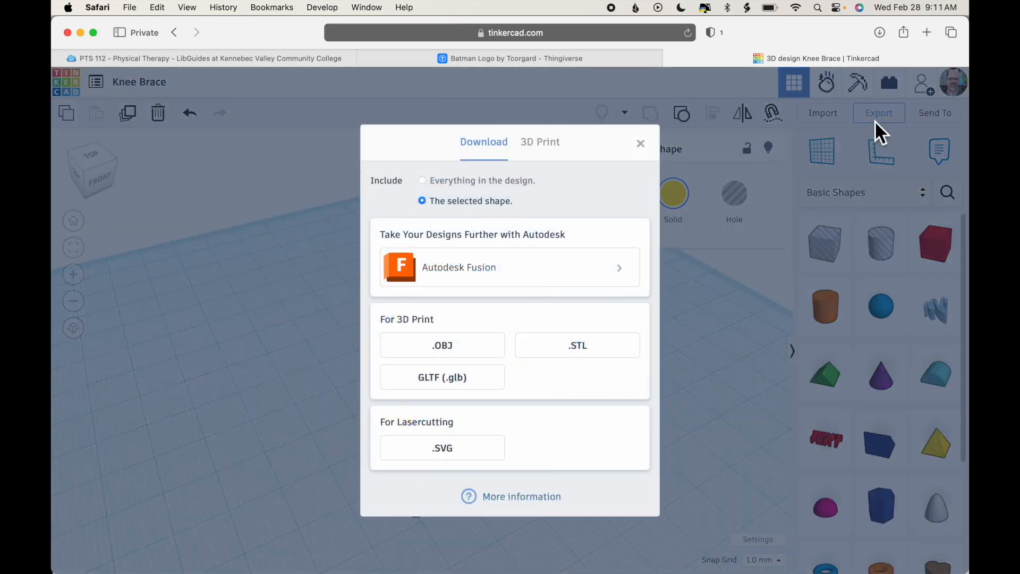
left_click(588, 347)
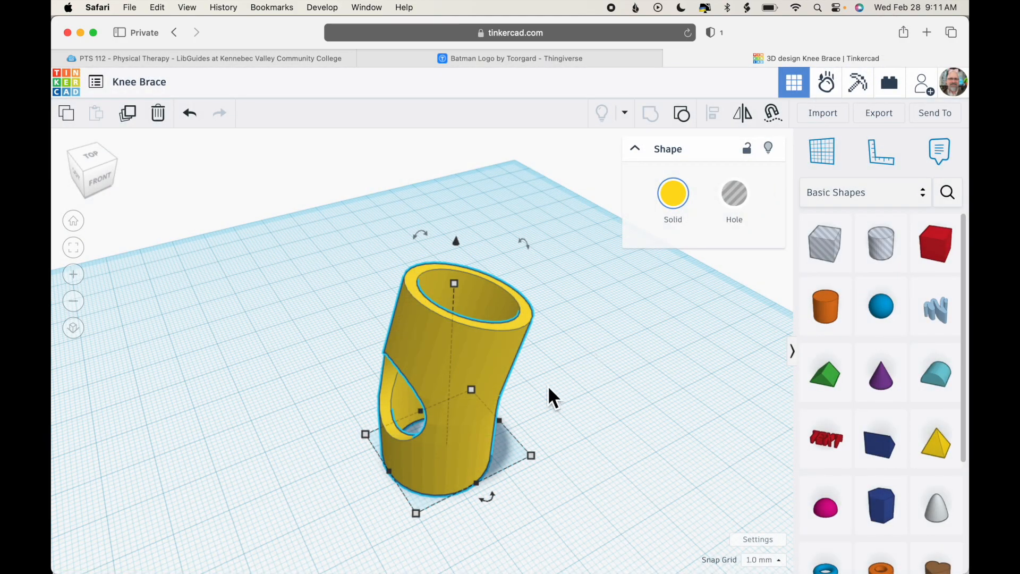